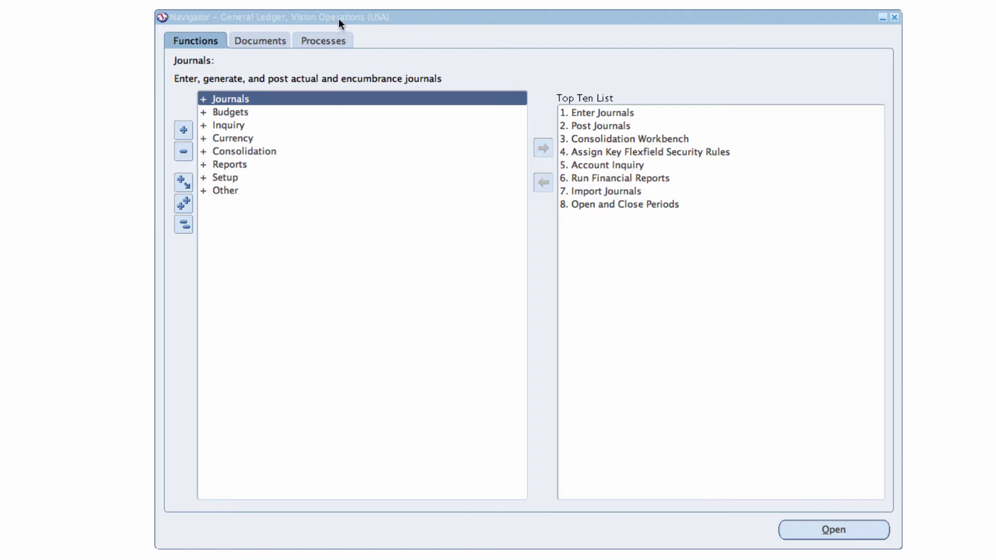
# From the Navigator, open Setup > Financials > Accounting Setup Manager > Accounting Setups.
pyautogui.click(338, 18)
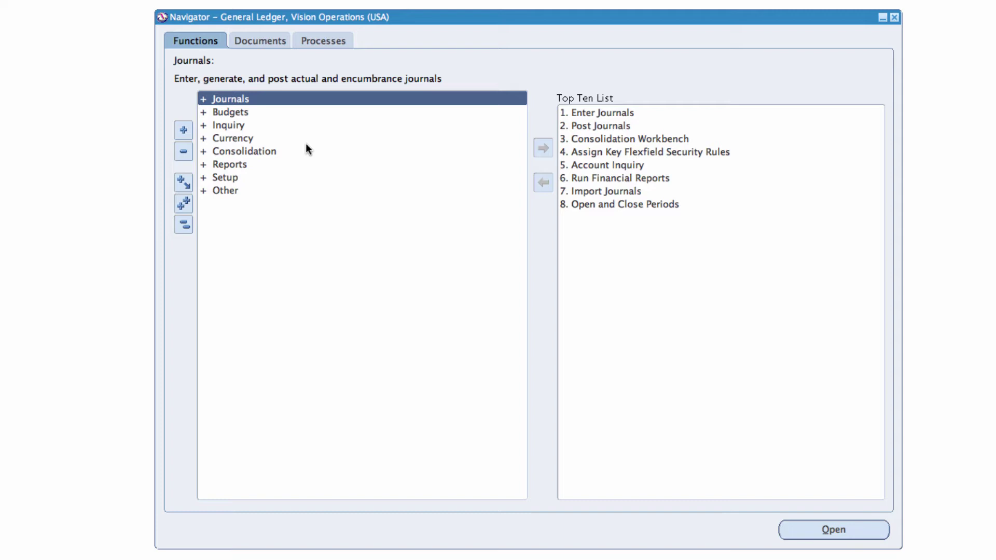
pyautogui.doubleClick(228, 178)
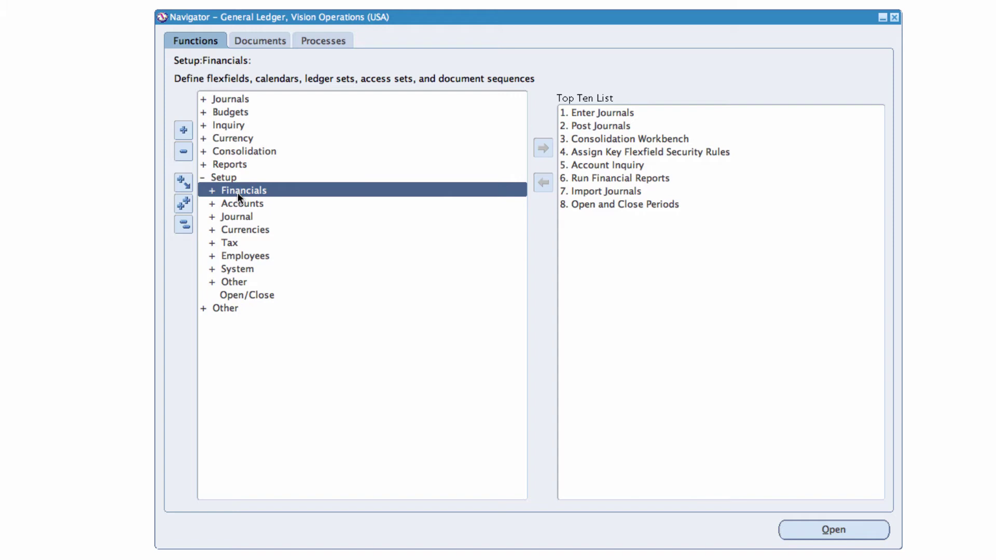
pyautogui.doubleClick(238, 192)
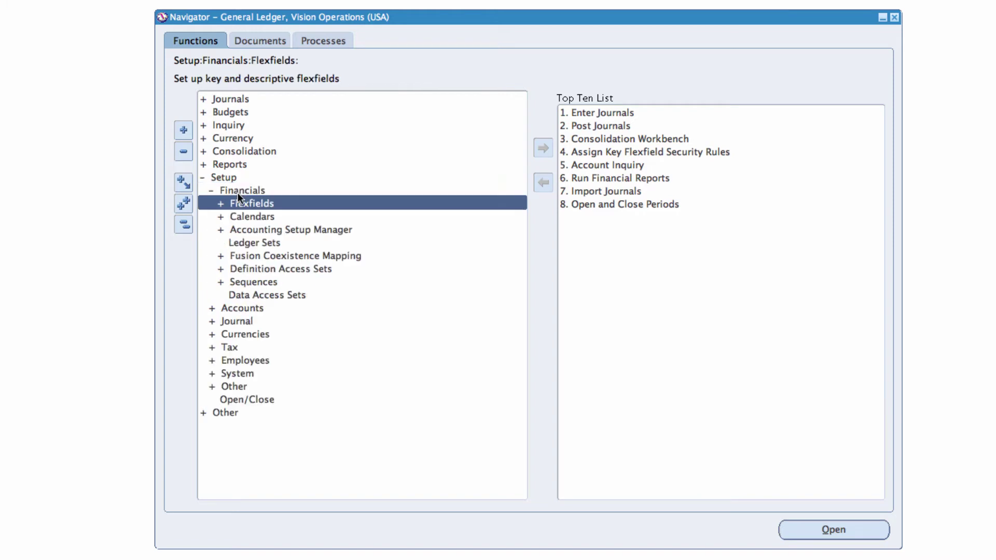
pyautogui.doubleClick(266, 229)
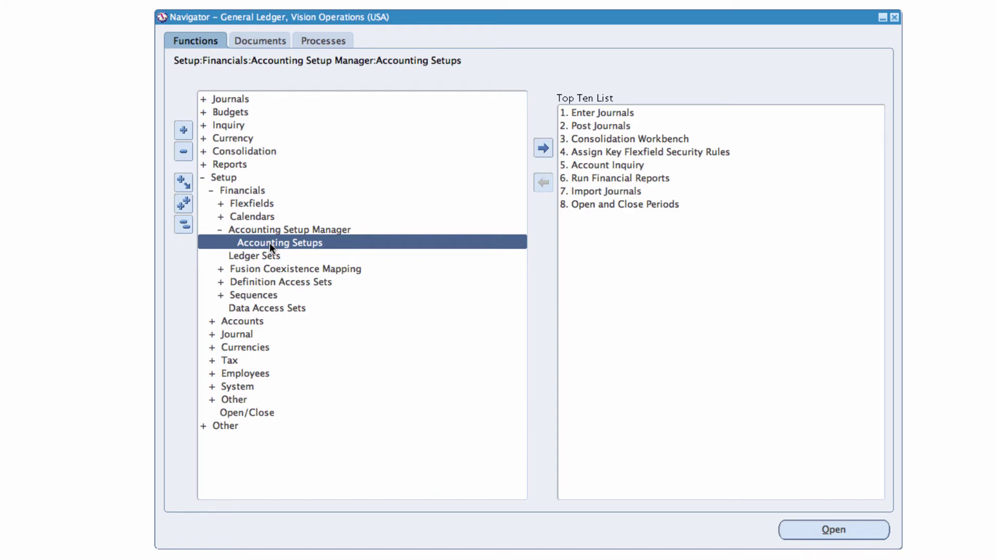
pyautogui.doubleClick(269, 242)
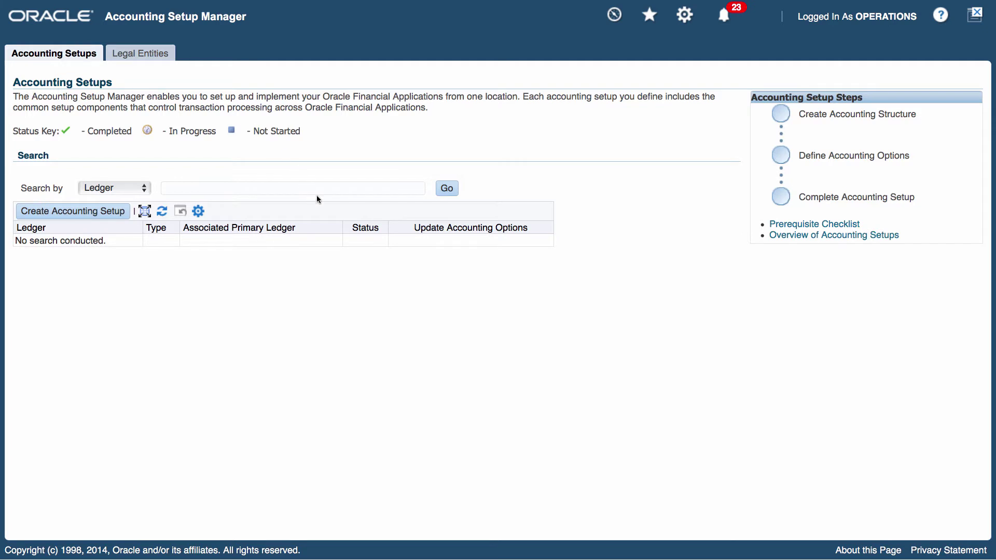
# Search the accounting setups for ledger 'Vision Oper%'.
pyautogui.click(174, 186)
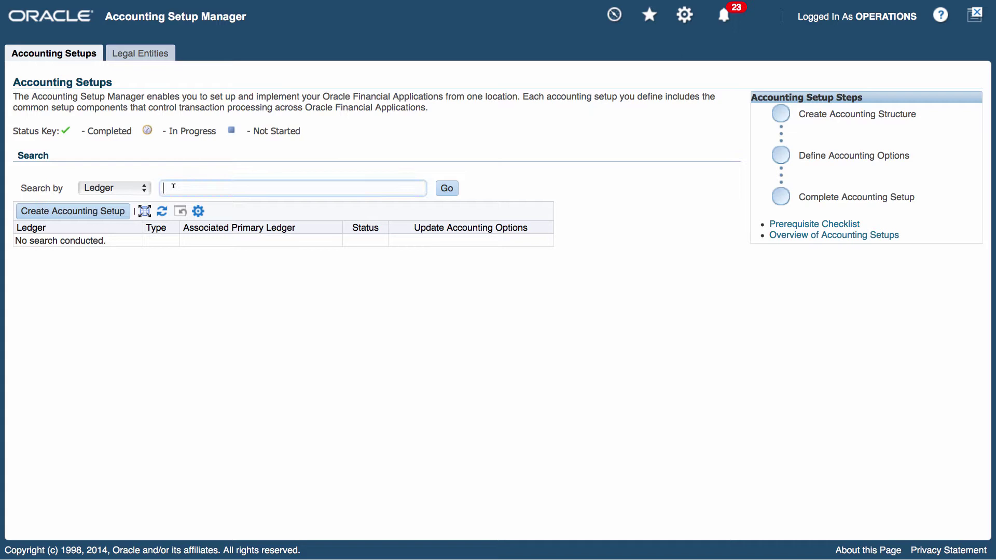
pyautogui.write('Vision Oper%')
pyautogui.click(447, 188)
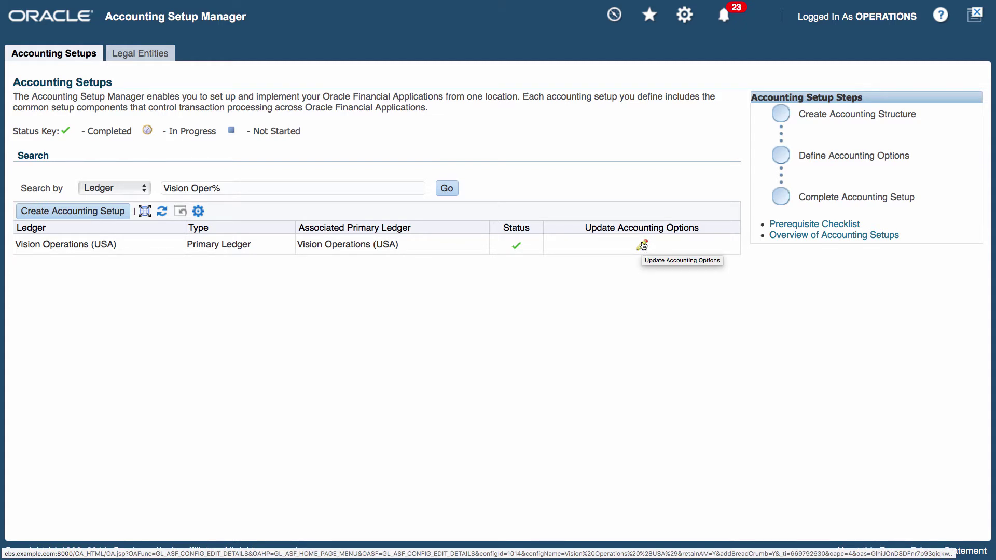
# Open the Vision Operations (USA) accounting options and review its legal entity and ledger setup steps.
pyautogui.click(643, 245)
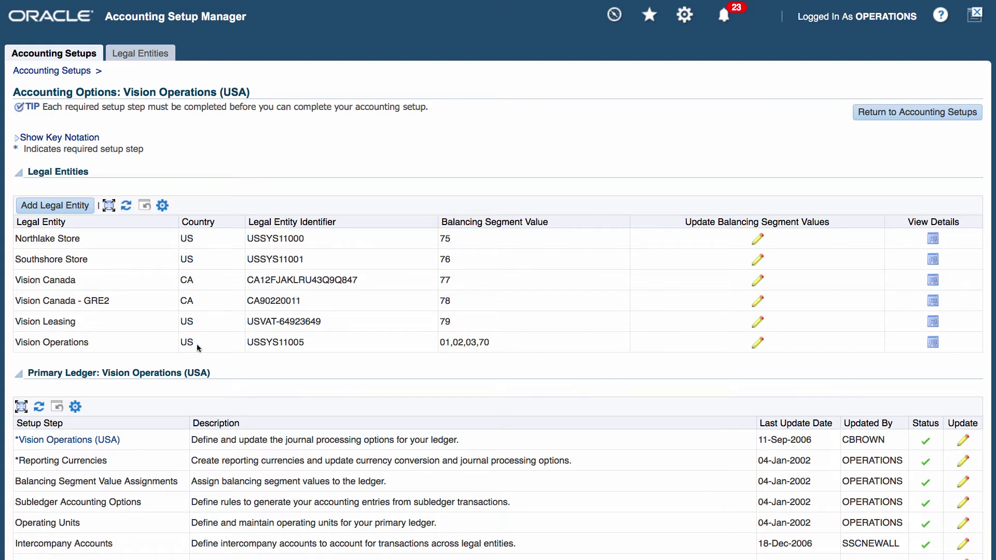
pyautogui.scroll(-3, 264, 490)
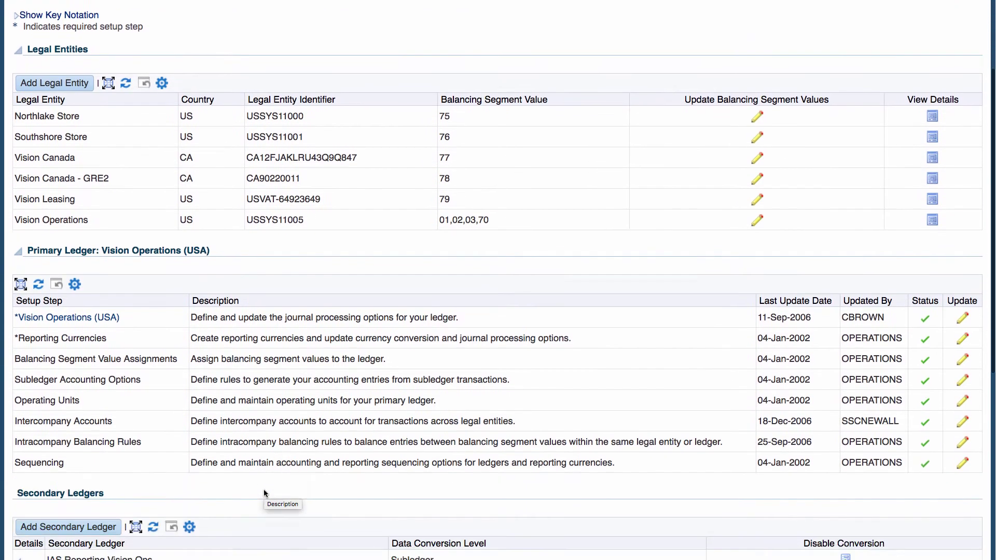
pyautogui.scroll(-1, 264, 490)
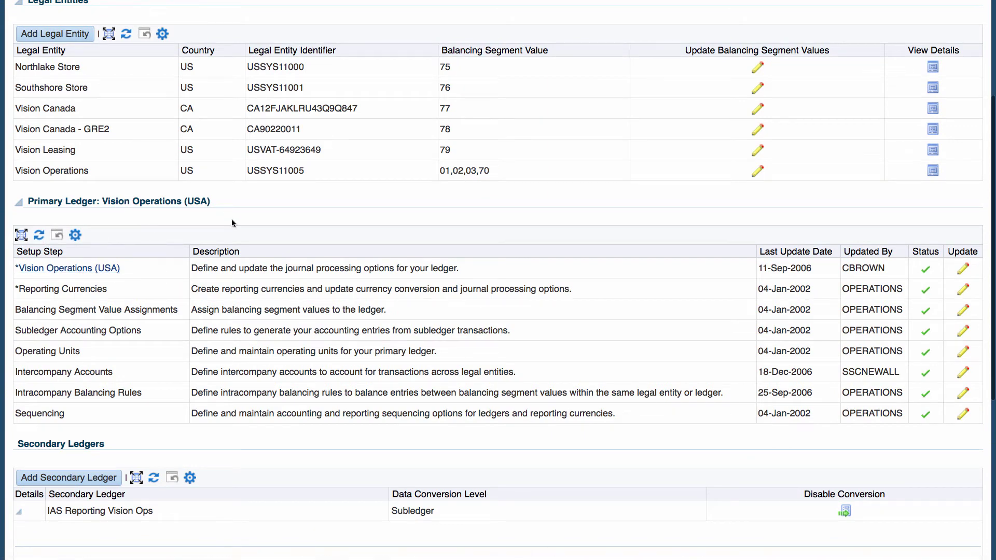
pyautogui.scroll(-1, 546, 372)
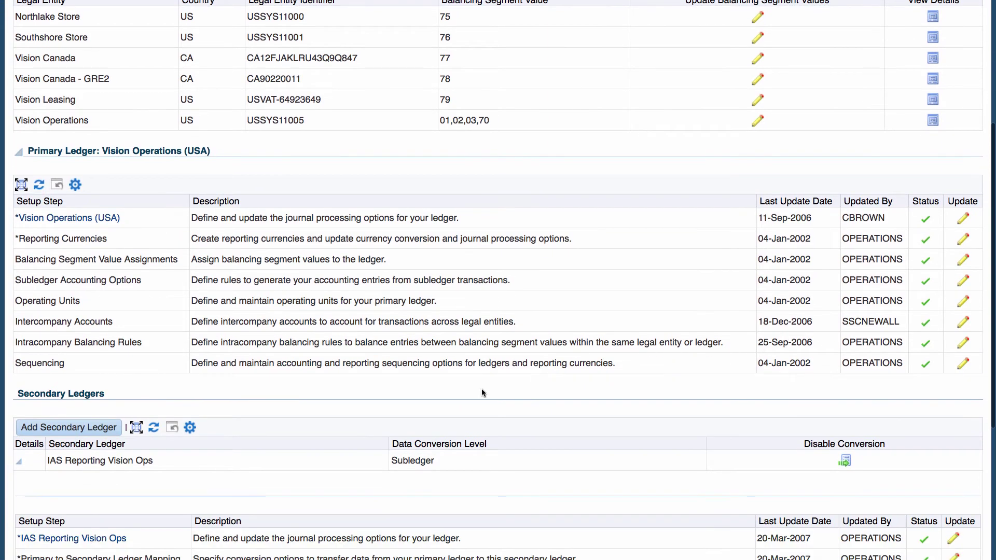
pyautogui.scroll(-1, 189, 457)
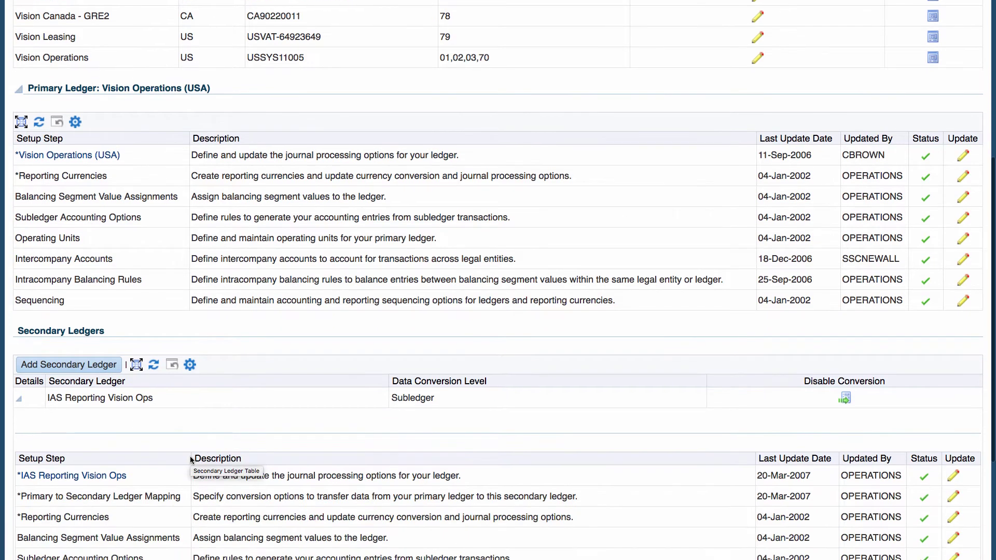
pyautogui.scroll(-2, 187, 471)
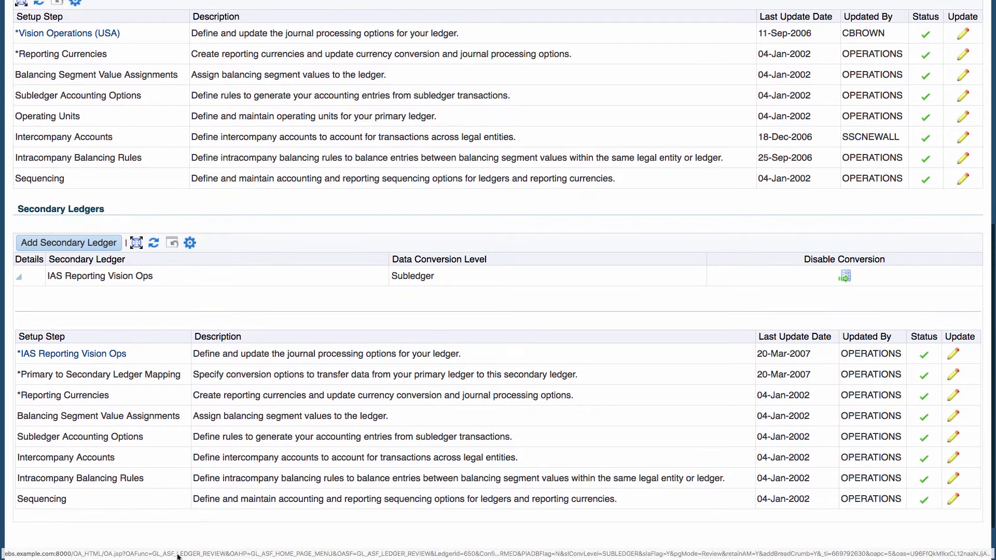
pyautogui.scroll(-1, 257, 501)
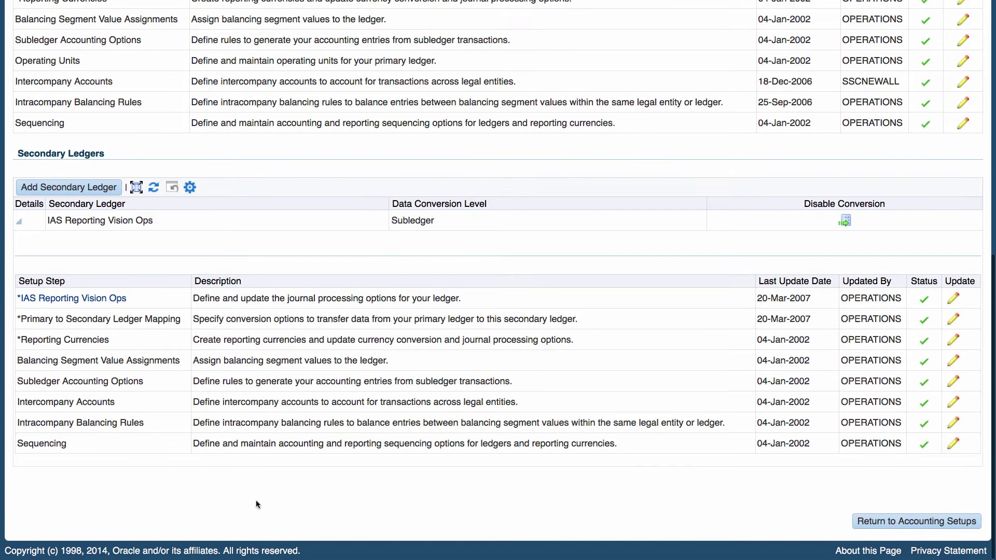
pyautogui.scroll(4, 256, 501)
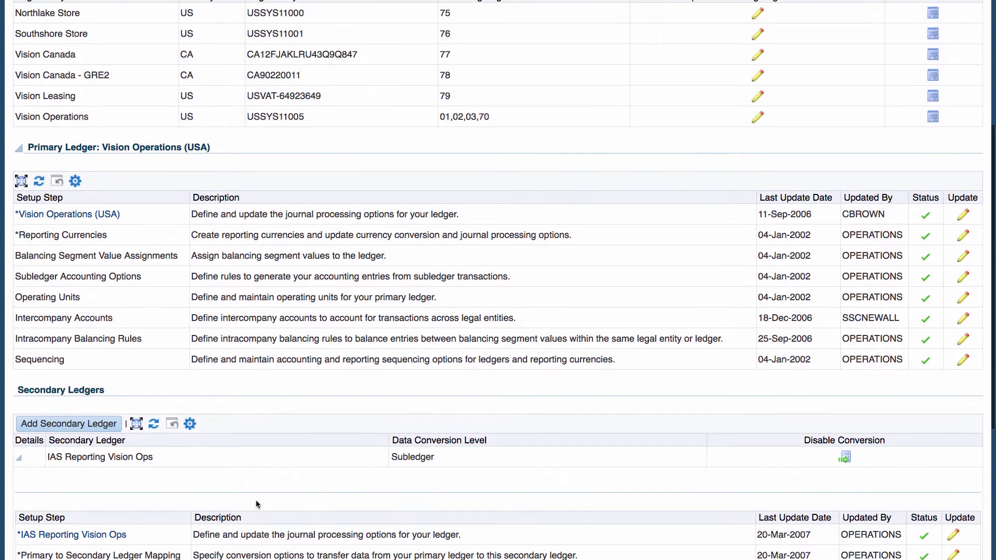
pyautogui.scroll(1, 256, 501)
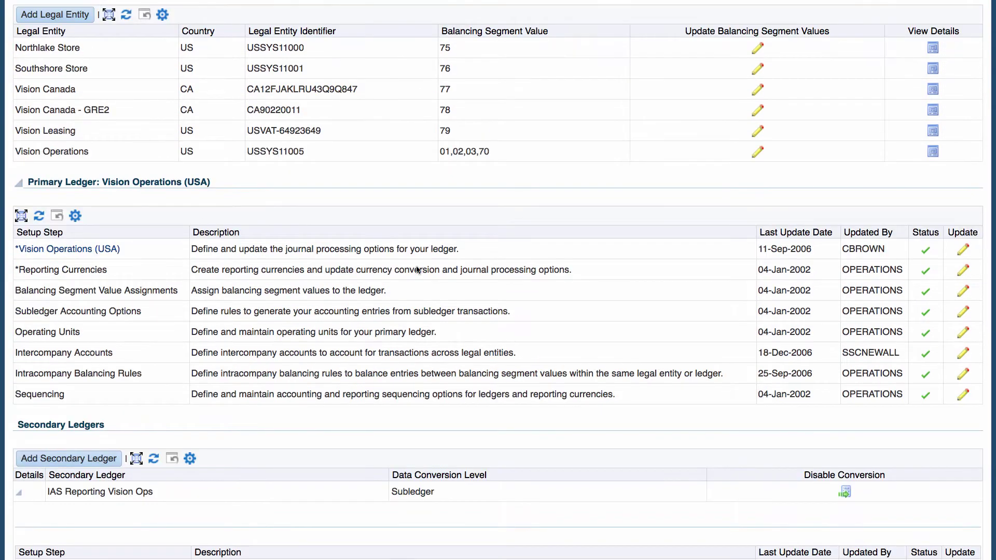
# Start updating the Vision Operations (USA) ledger and review its USD, Standard Accrual ledger definition.
pyautogui.click(964, 250)
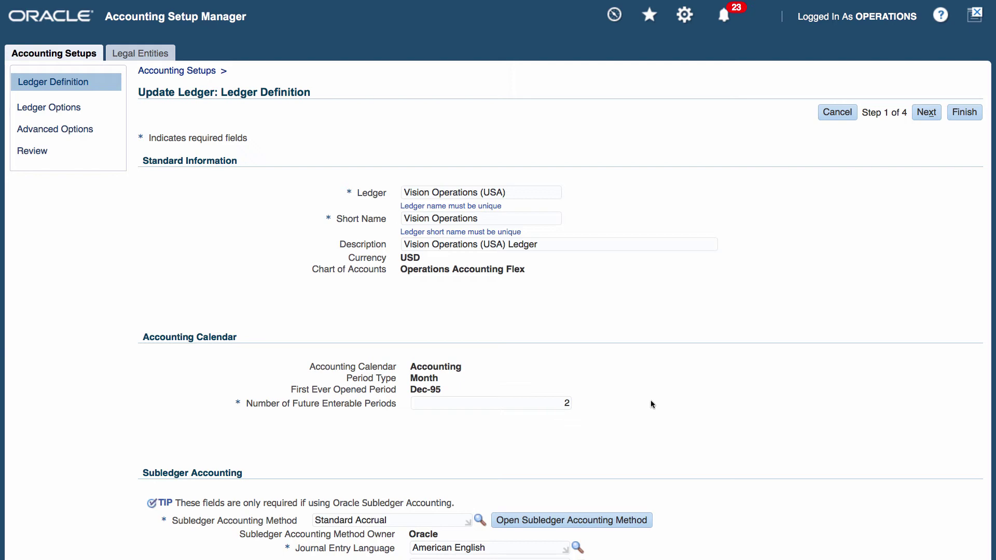
pyautogui.scroll(-5, 639, 459)
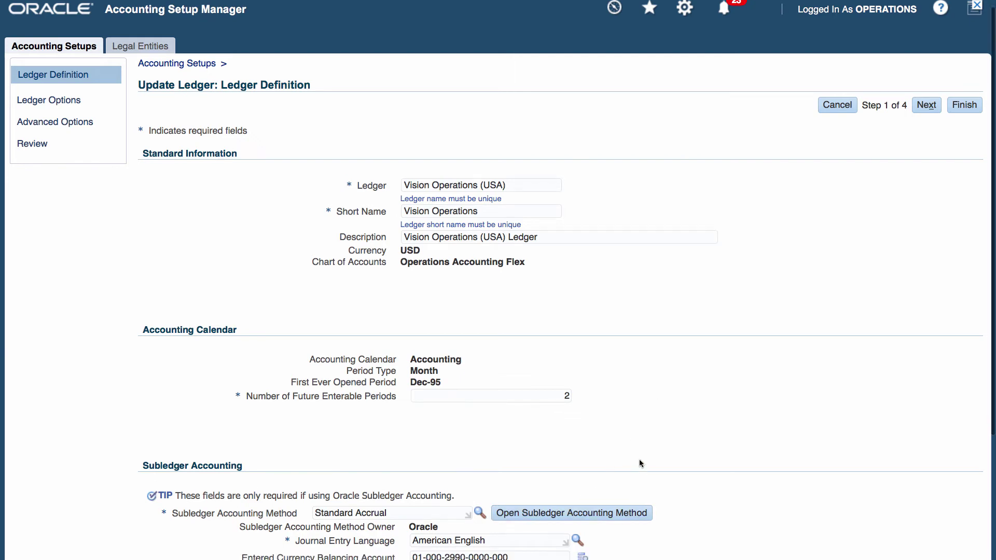
pyautogui.scroll(-1, 639, 459)
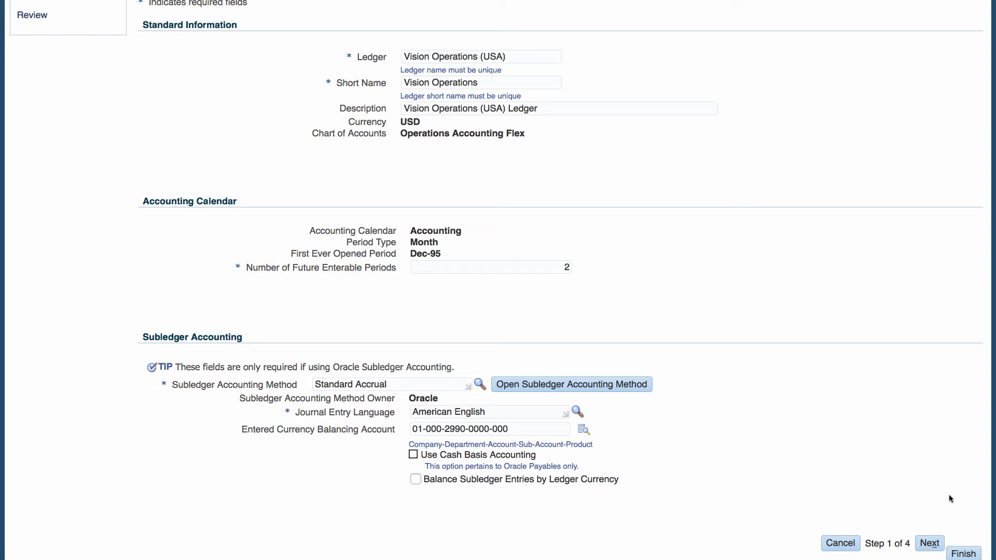
pyautogui.scroll(-2, 919, 489)
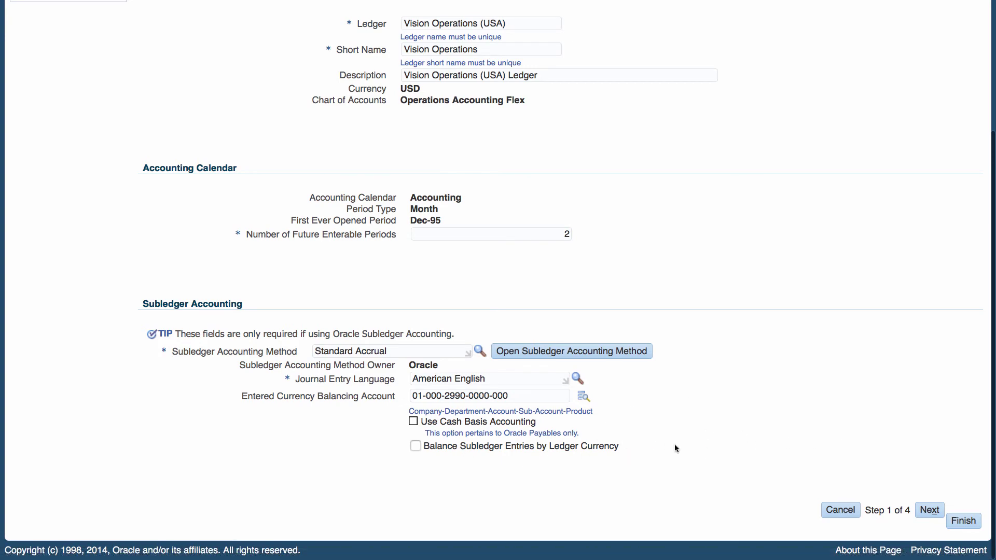
pyautogui.click(927, 512)
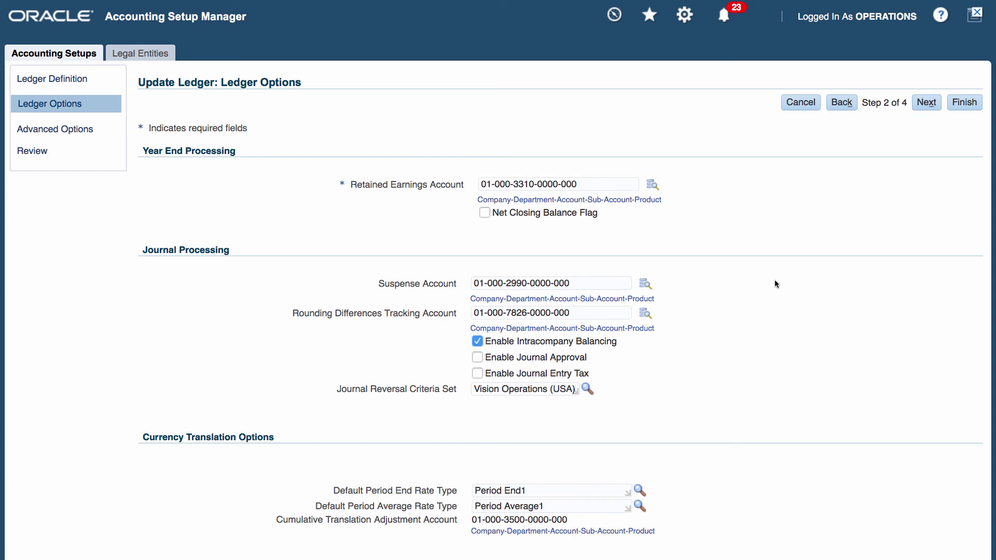
pyautogui.scroll(-1, 767, 385)
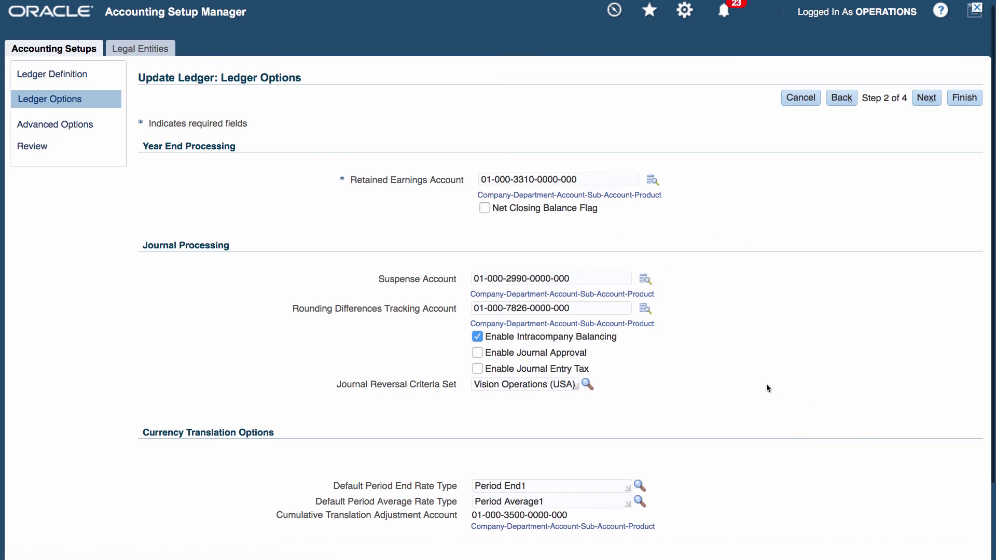
pyautogui.scroll(-3, 768, 388)
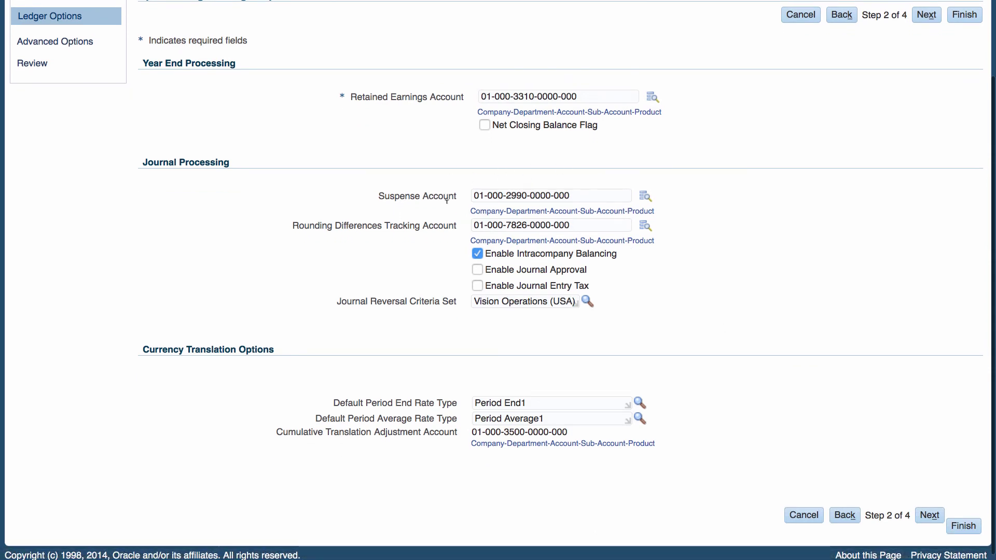
# Go back to review Ledger Definition, then return to the Ledger Options step.
pyautogui.click(846, 516)
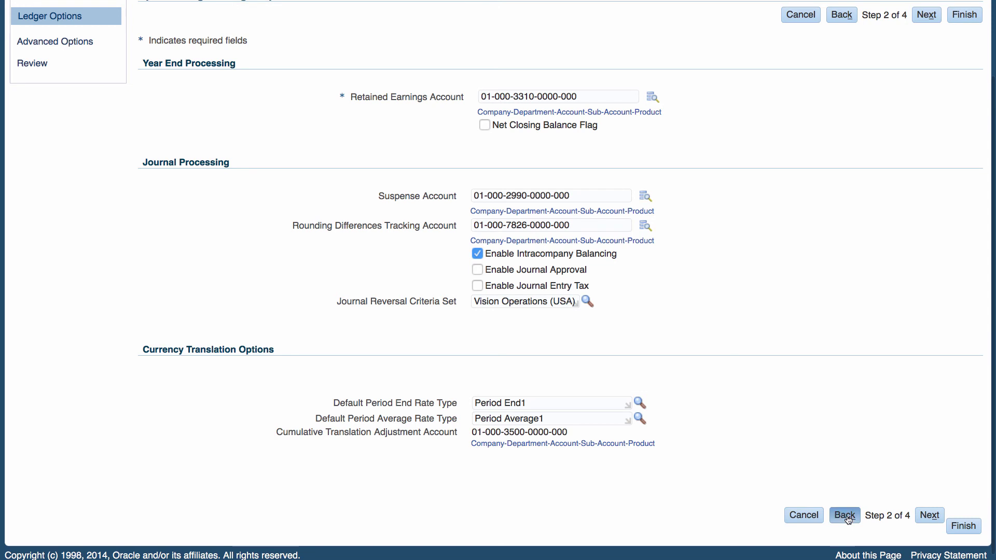
pyautogui.scroll(-3, 661, 431)
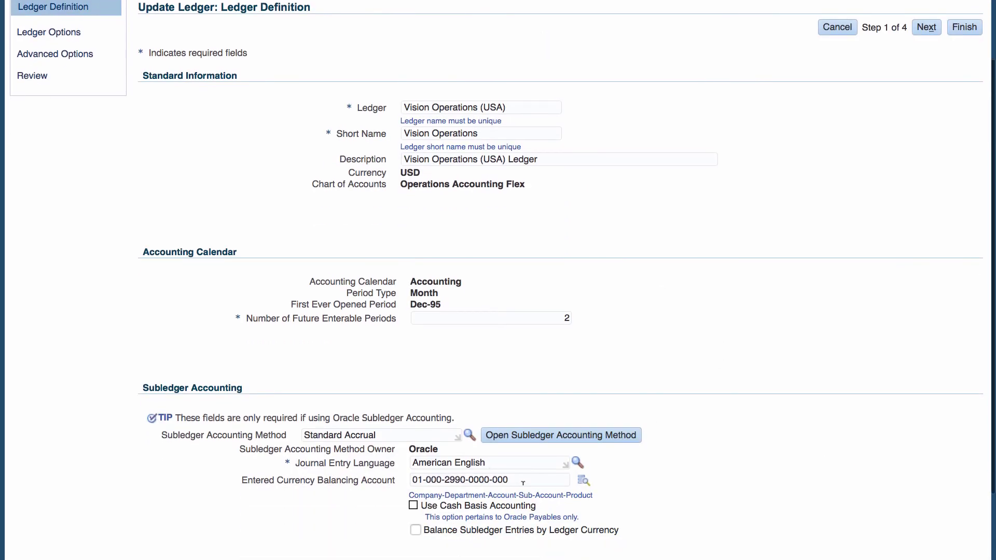
pyautogui.scroll(3, 792, 477)
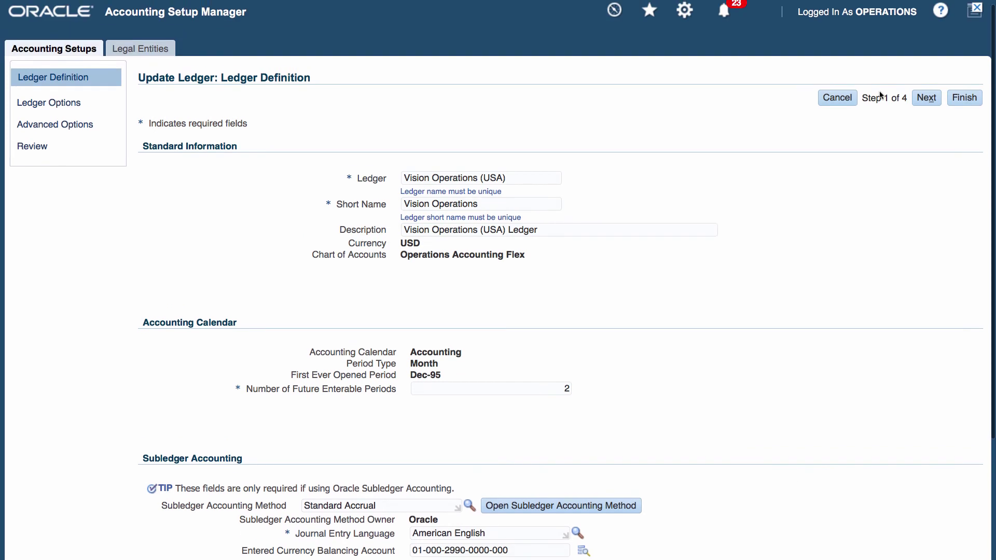
pyautogui.click(921, 99)
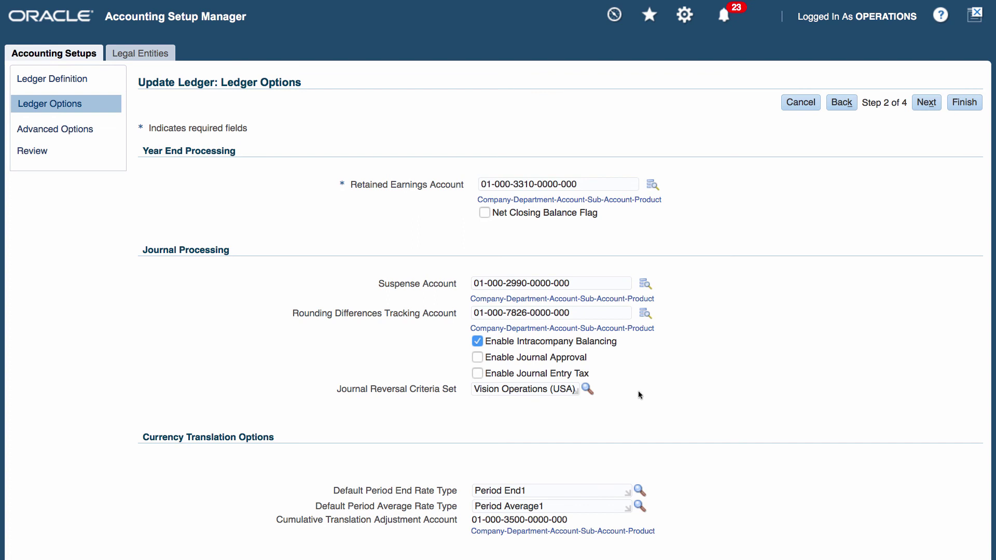
# Scroll the Ledger Options page down to the currency translation settings and CTA account.
pyautogui.scroll(-3, 648, 390)
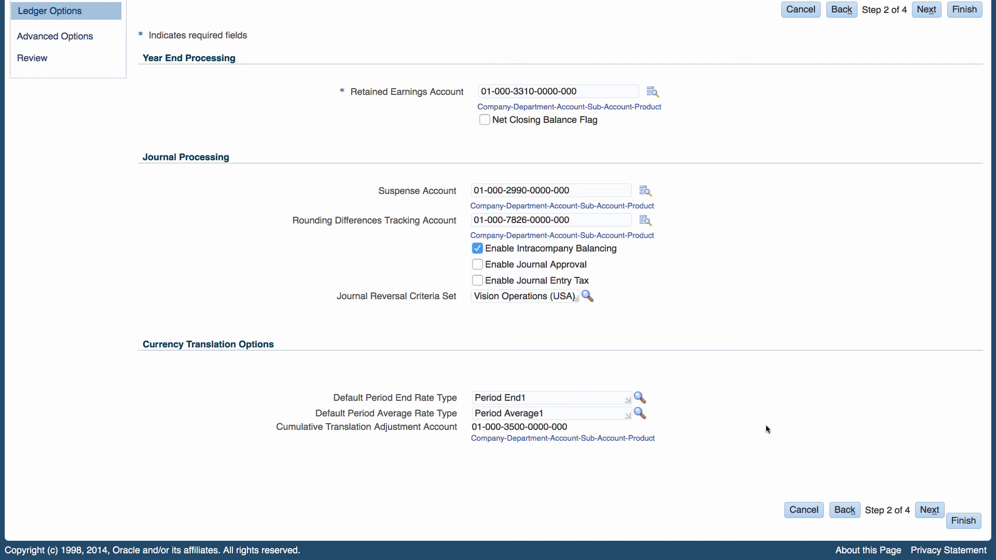
# Advance past Advanced Options to the Review Ledger summary for Vision Operations (USA) and scroll through it.
pyautogui.click(925, 512)
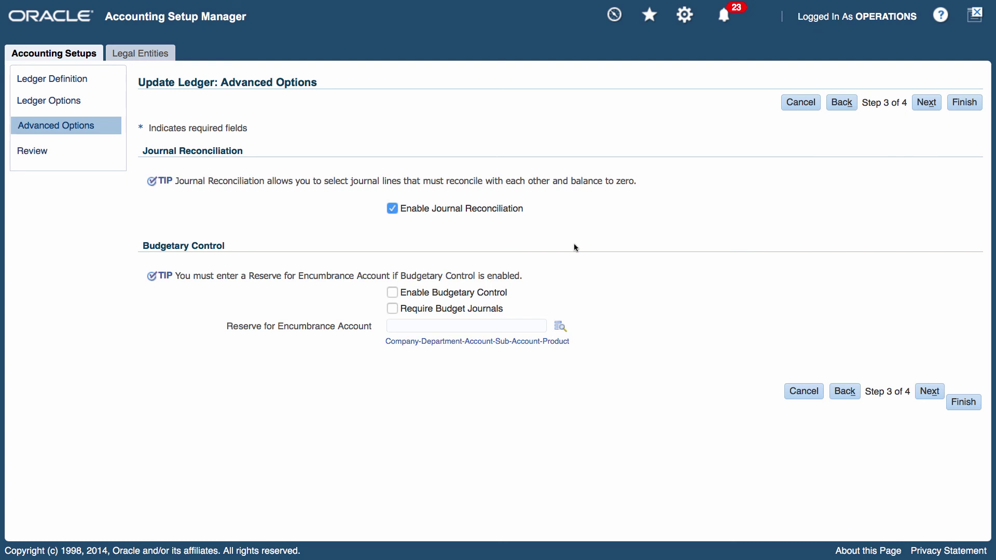
pyautogui.click(926, 103)
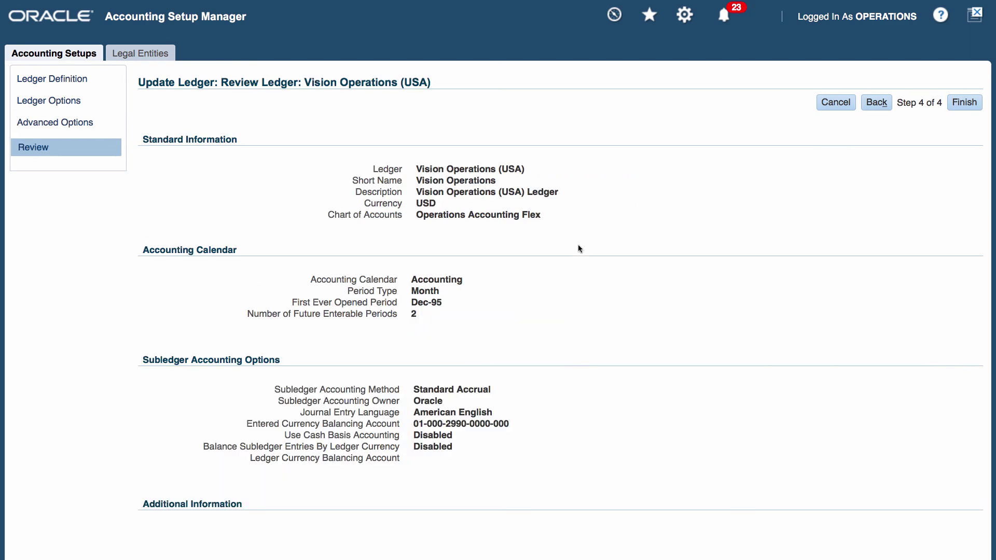
pyautogui.scroll(-10, 518, 339)
pyautogui.scroll(-5, 518, 337)
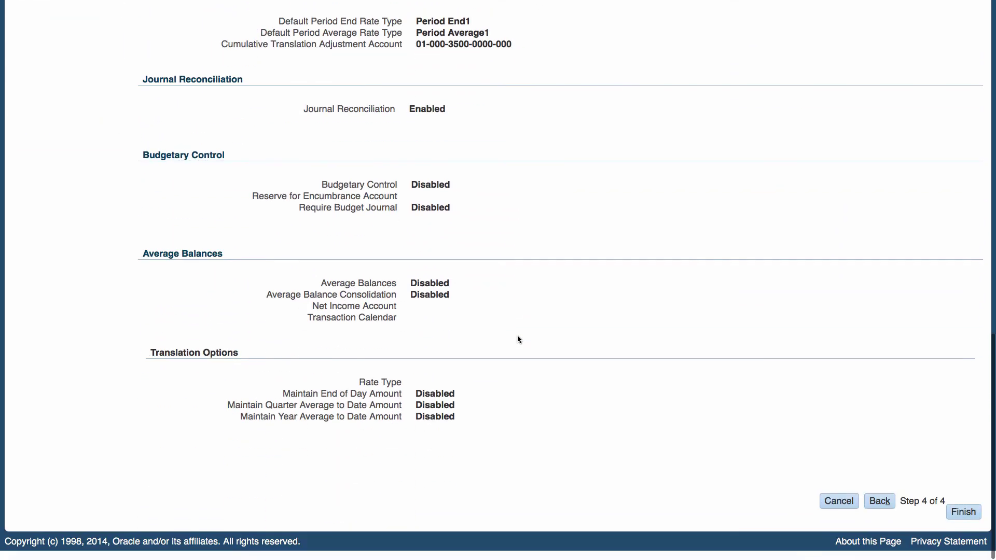
pyautogui.scroll(15, 517, 337)
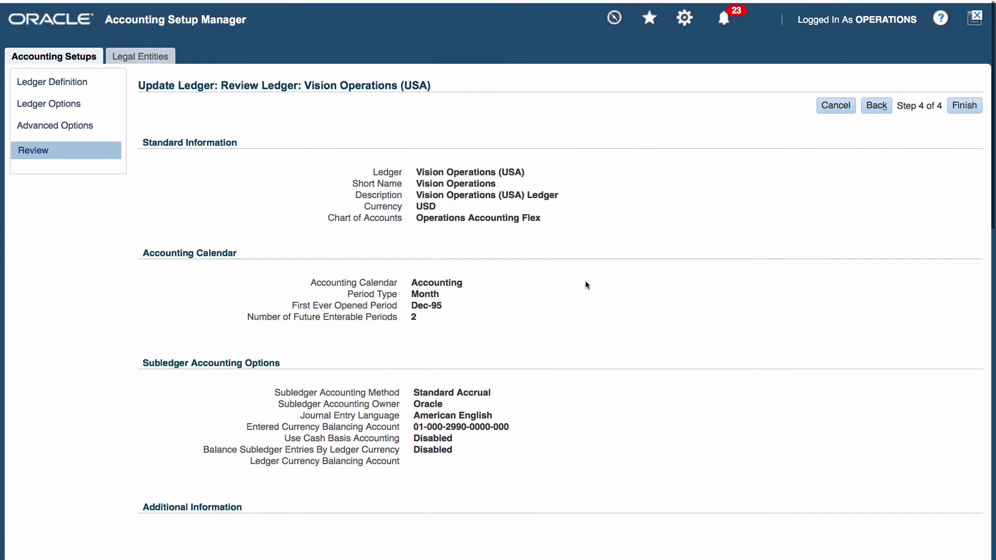
pyautogui.click(964, 103)
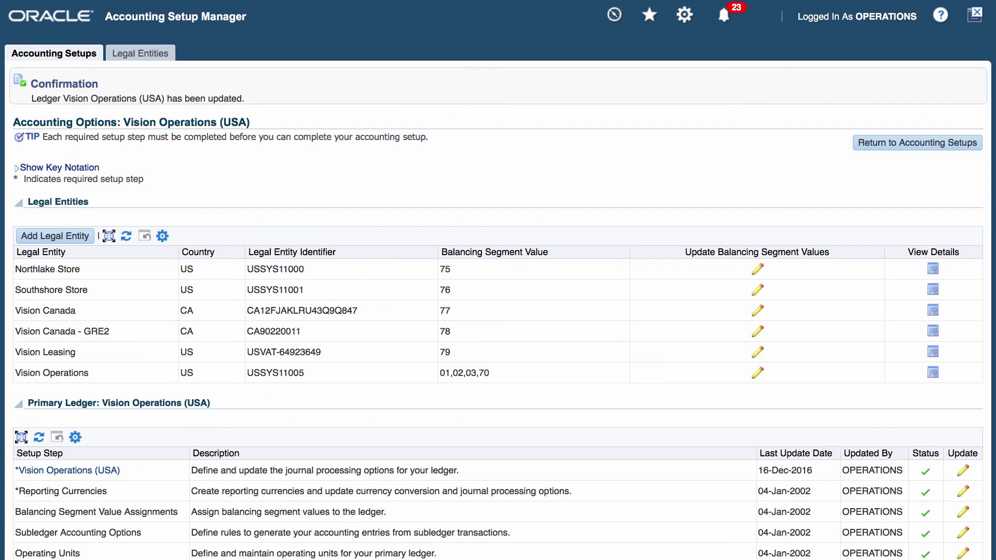